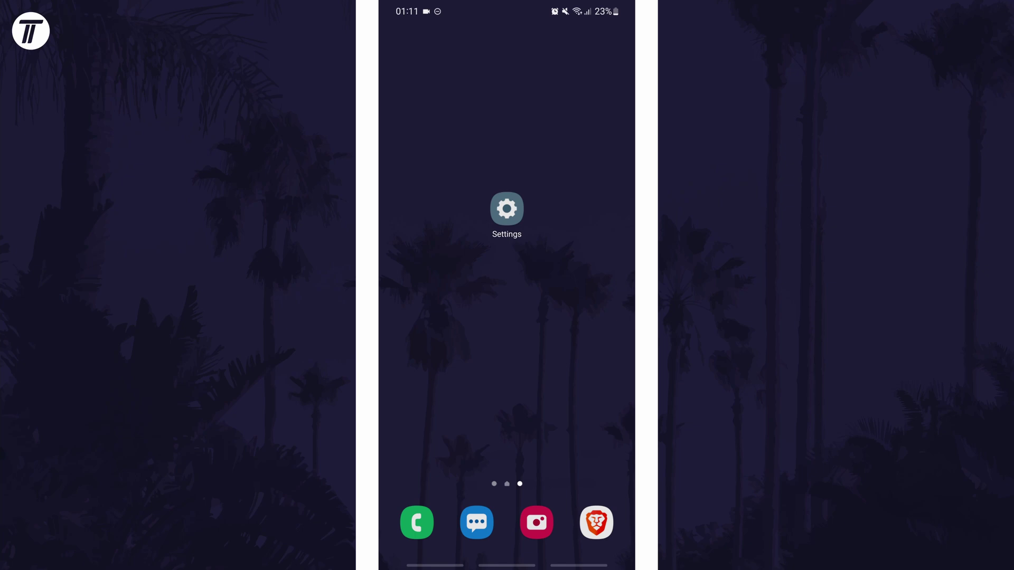
Launch Settings from the home screen and reach the bottom entries like Developer options
click(506, 209)
scroll(507, 317, down, 10)
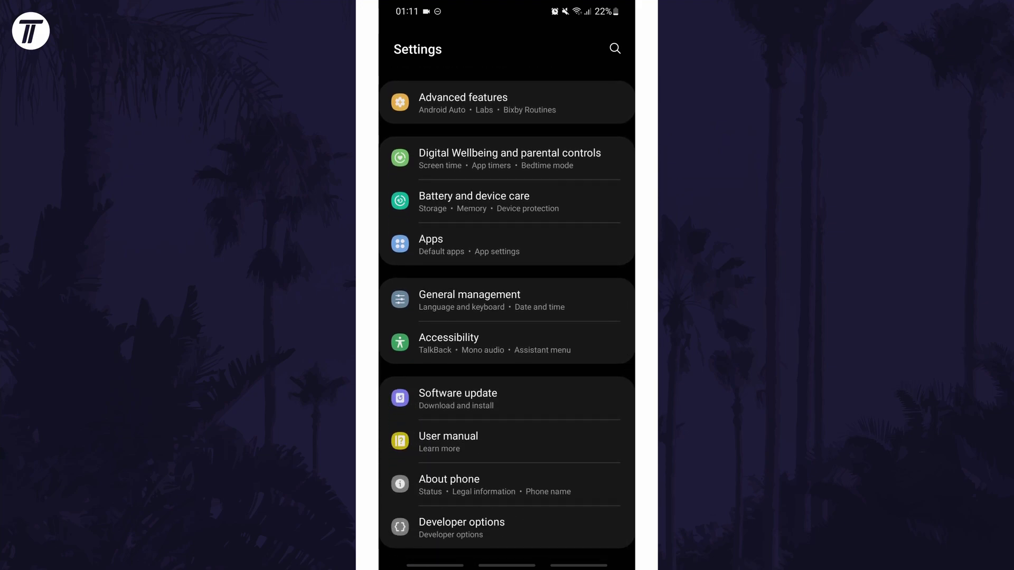
Open About phone to show the device name, serial number and IMEI
click(507, 485)
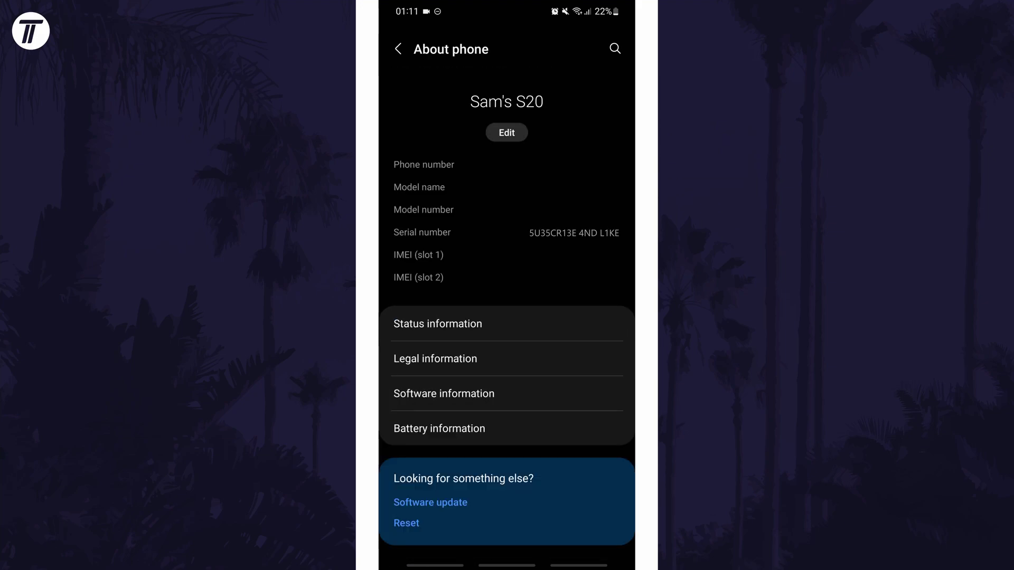